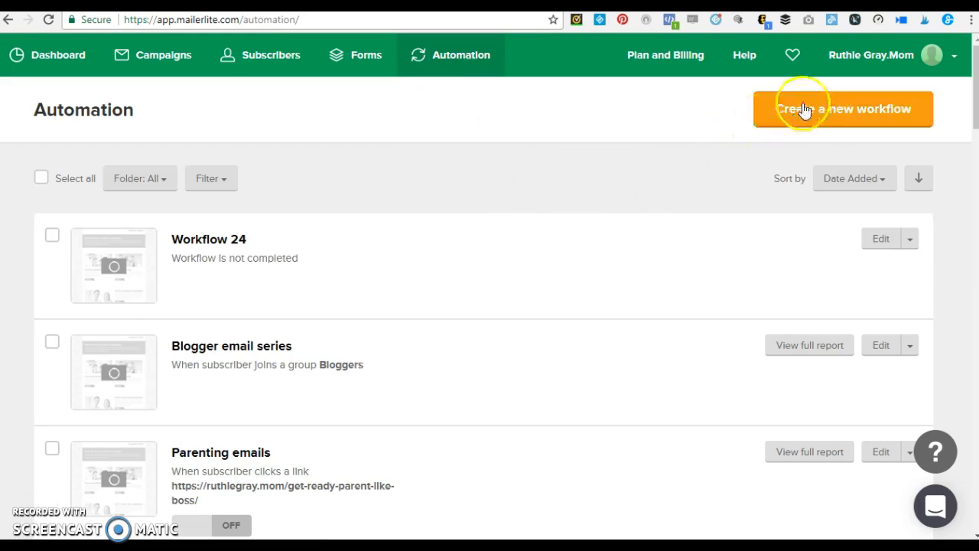
Create a new workflow named "how to win friends" with the trigger "When subscriber clicks a link".
{"action": "left_click", "coordinate": [835, 115]}
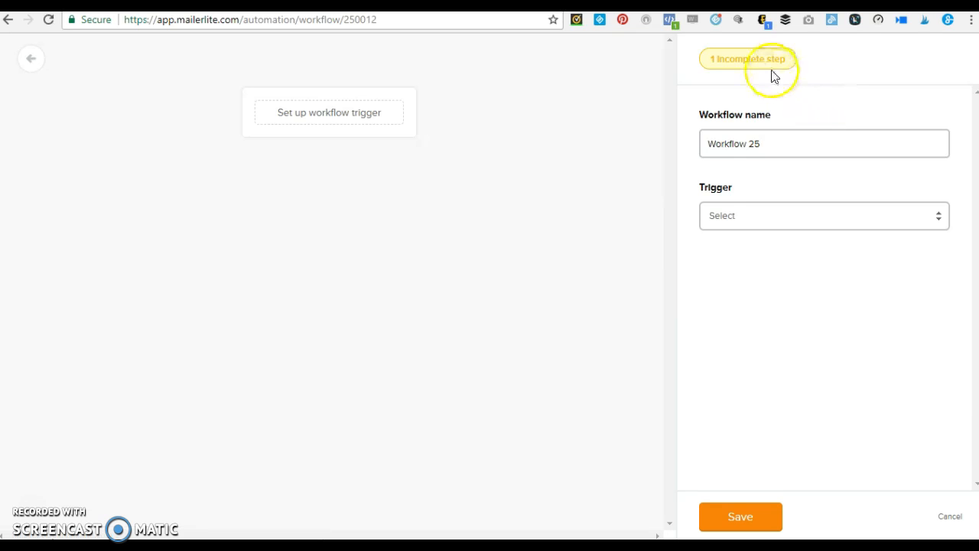
{"action": "left_click", "coordinate": [337, 116]}
{"action": "left_click_drag", "start_coordinate": [784, 146], "coordinate": [636, 153]}
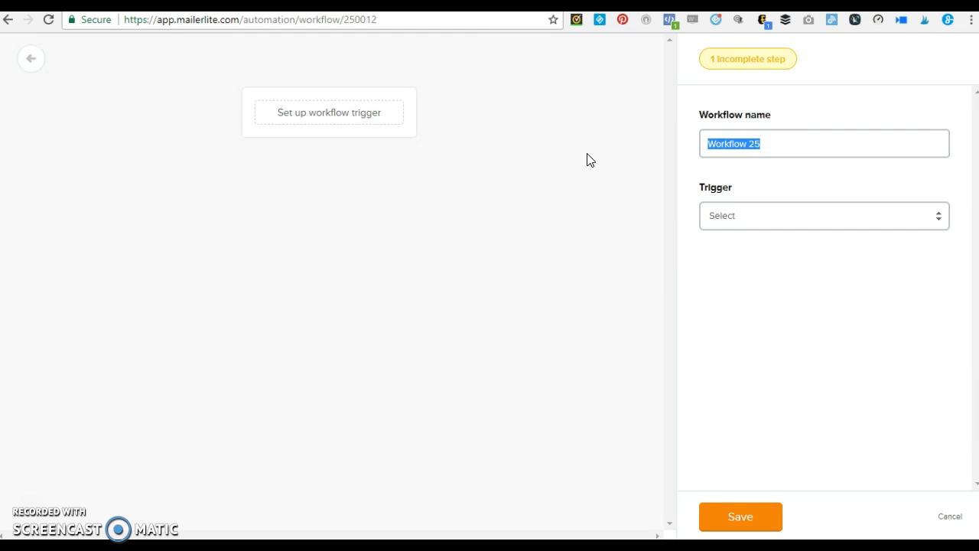
{"action": "type", "text": "how to win friends"}
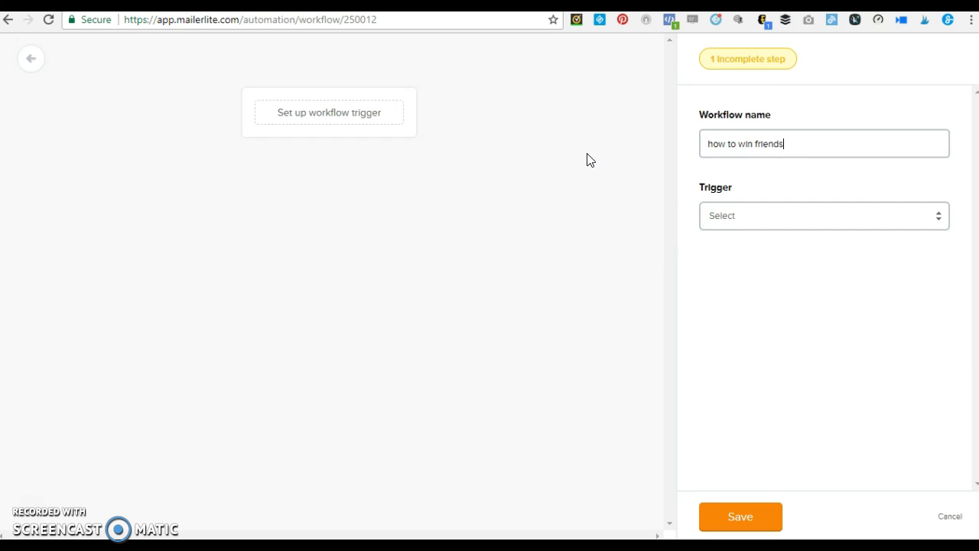
{"action": "left_click", "coordinate": [757, 215]}
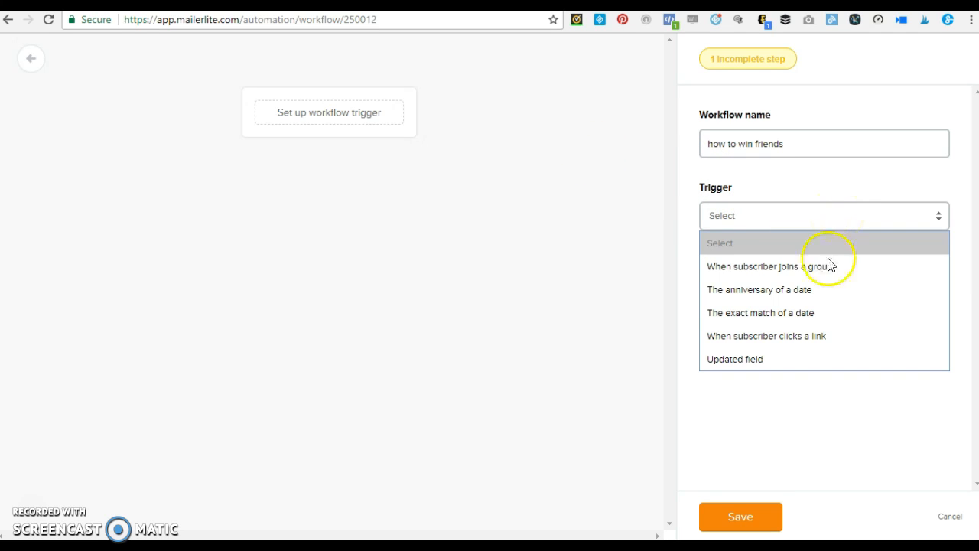
{"action": "left_click", "coordinate": [812, 350]}
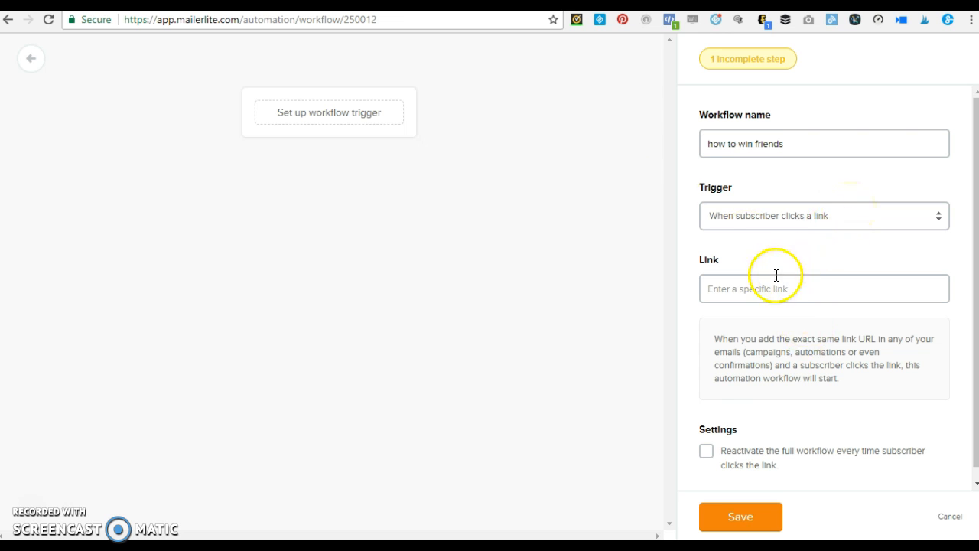
Switch to the open blog page "no-thanks-5-days-healthier-body-mind-soul-series" and copy its URL.
{"action": "left_click", "coordinate": [451, 5]}
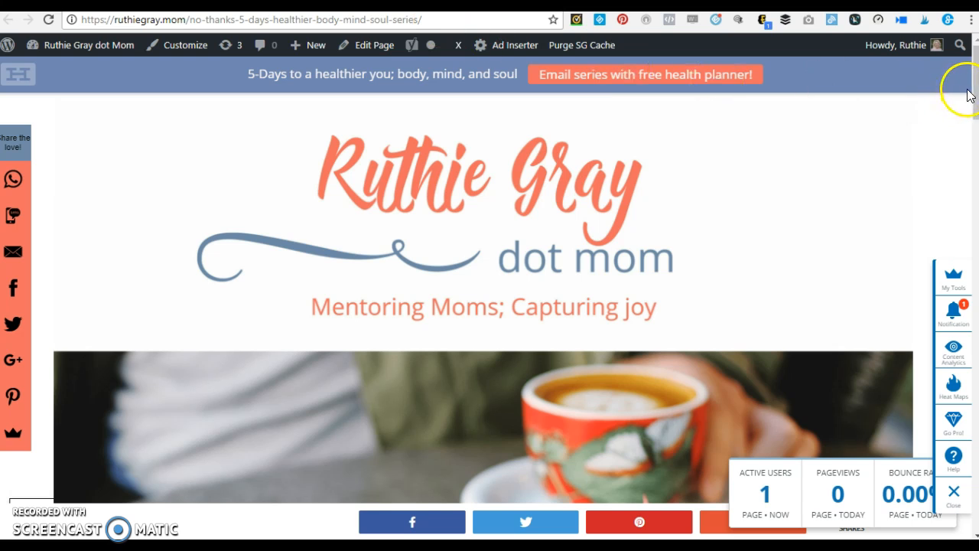
{"action": "left_click_drag", "start_coordinate": [974, 96], "coordinate": [973, 186]}
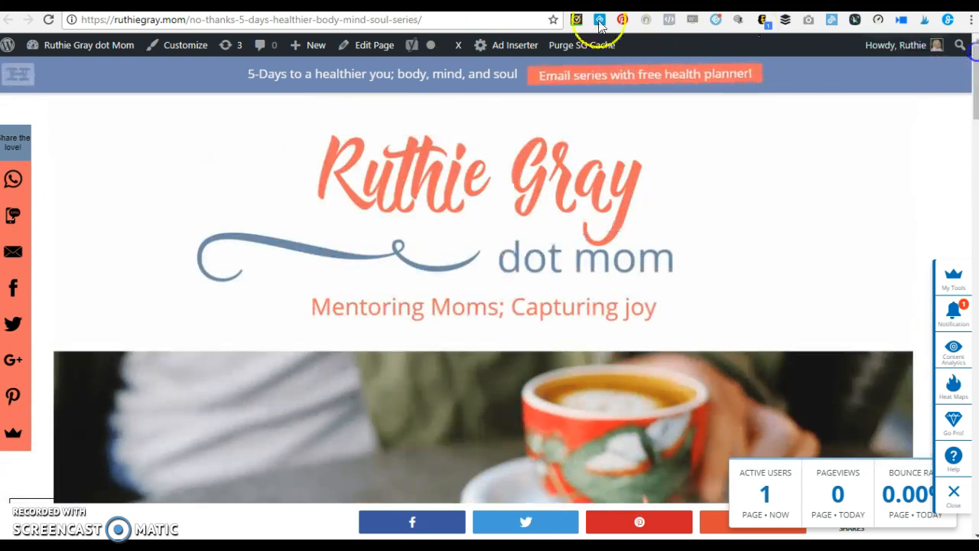
{"action": "left_click", "coordinate": [449, 21]}
{"action": "right_click", "coordinate": [449, 20]}
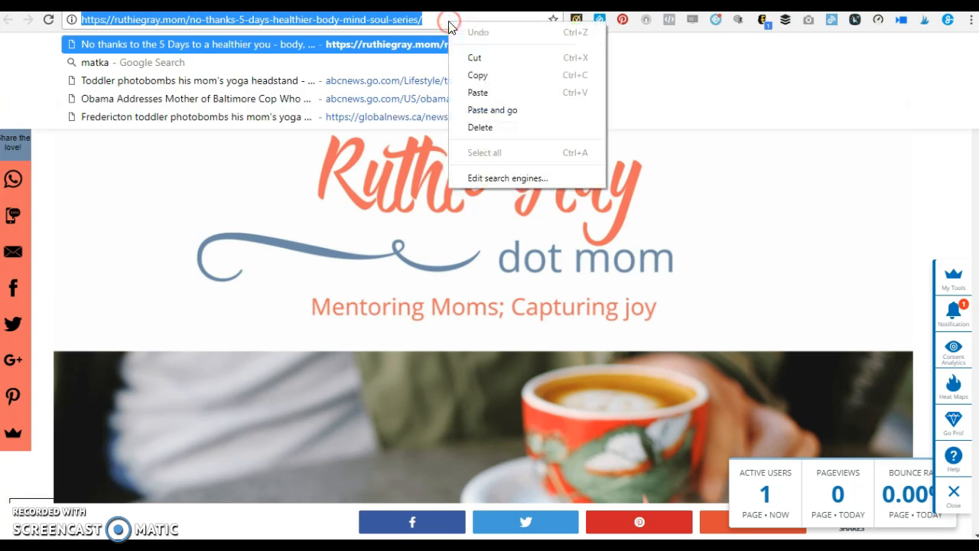
{"action": "left_click", "coordinate": [493, 79]}
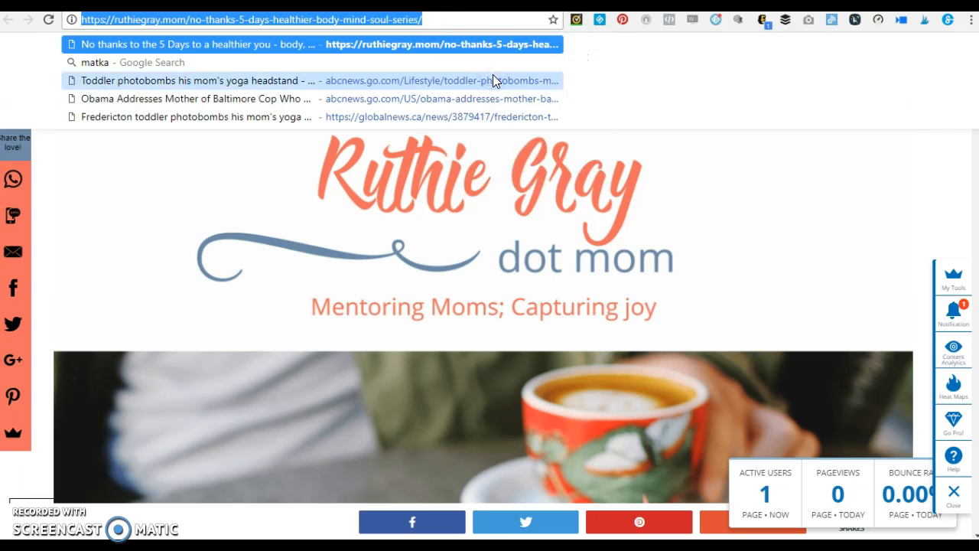
Back in the MailerLite workflow, paste the copied page URL as the trigger link and save the trigger.
{"action": "left_click", "coordinate": [349, 6]}
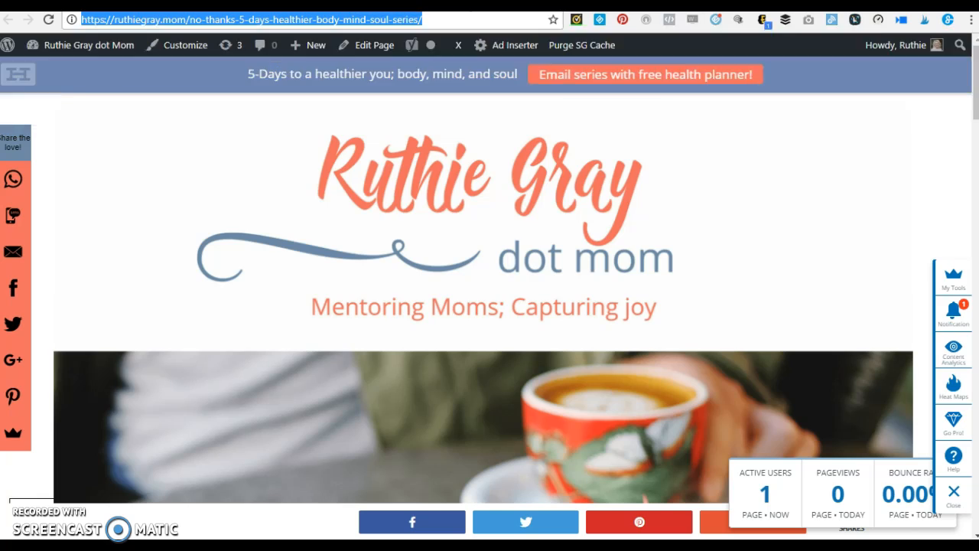
{"action": "right_click", "coordinate": [722, 291]}
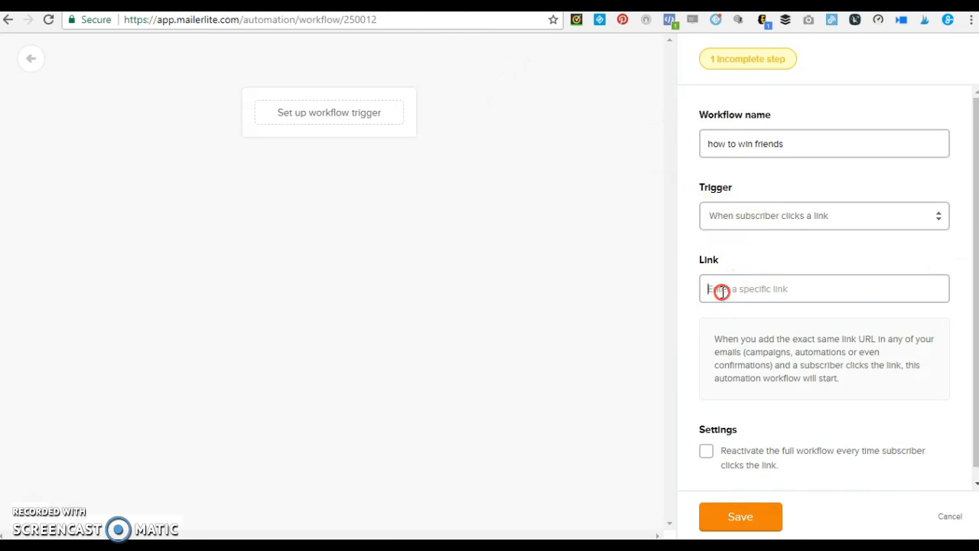
{"action": "left_click", "coordinate": [757, 378]}
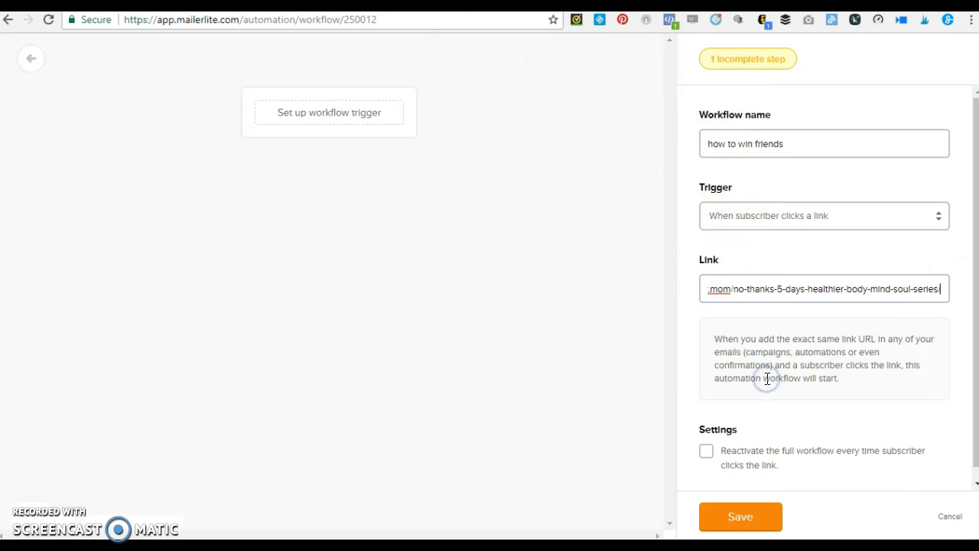
{"action": "left_click", "coordinate": [773, 363]}
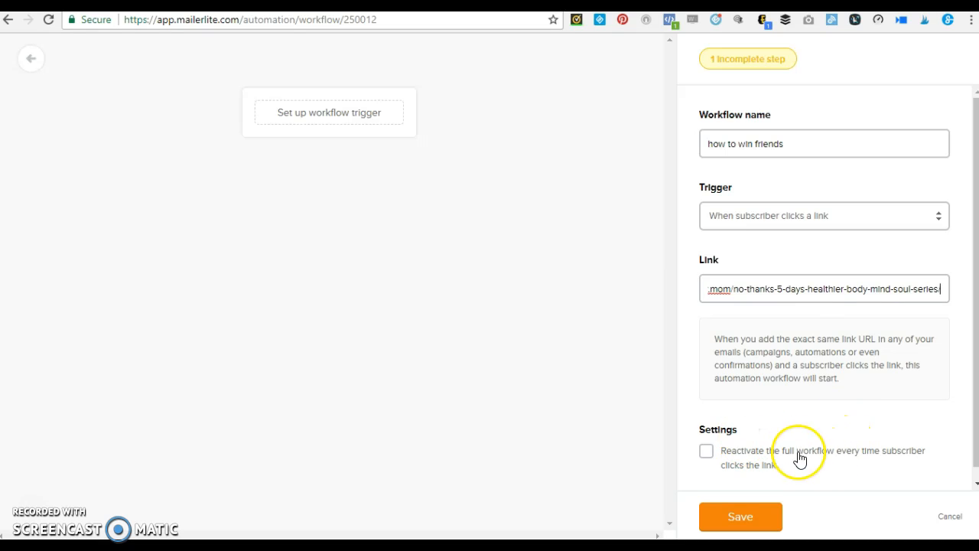
{"action": "left_click", "coordinate": [749, 519]}
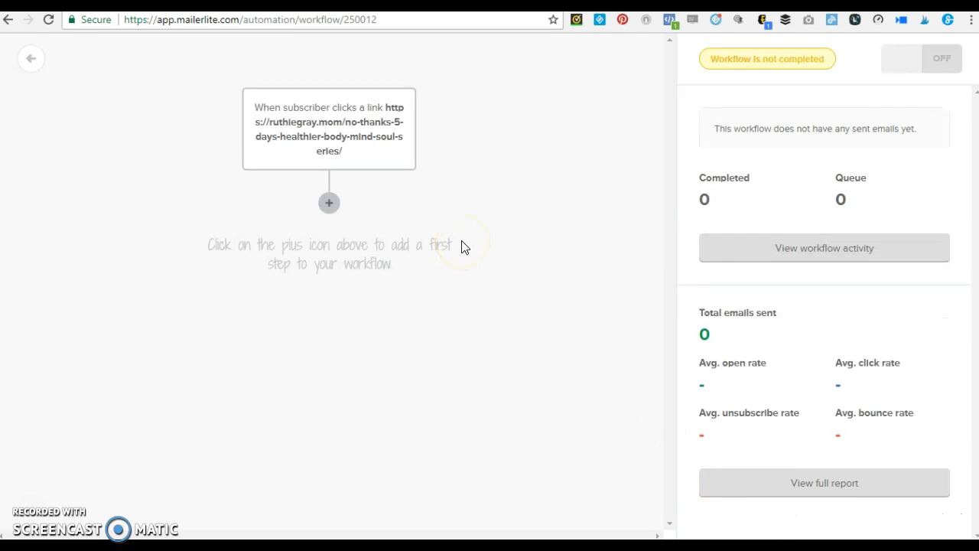
Add an action step below the link trigger and set its action to "Move to a group".
{"action": "left_click", "coordinate": [329, 204]}
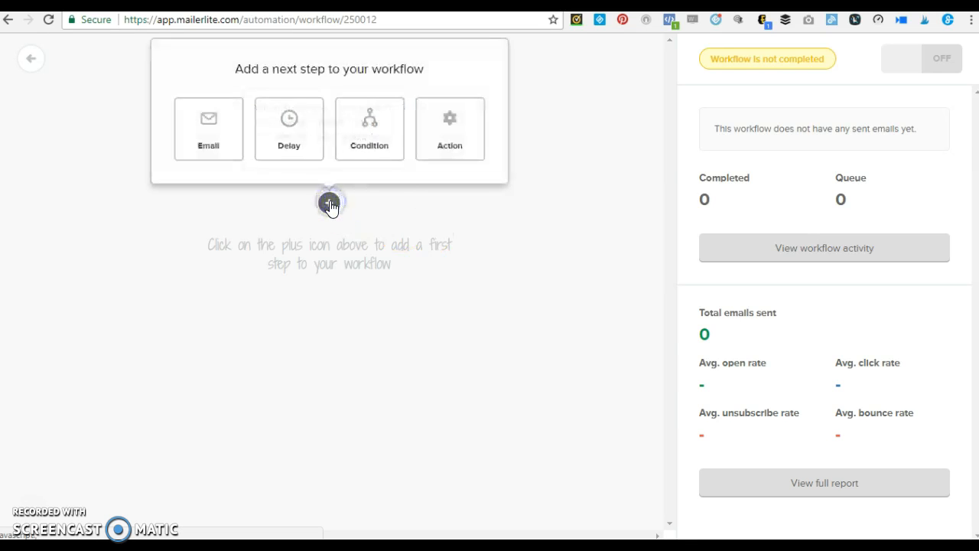
{"action": "left_click", "coordinate": [458, 117]}
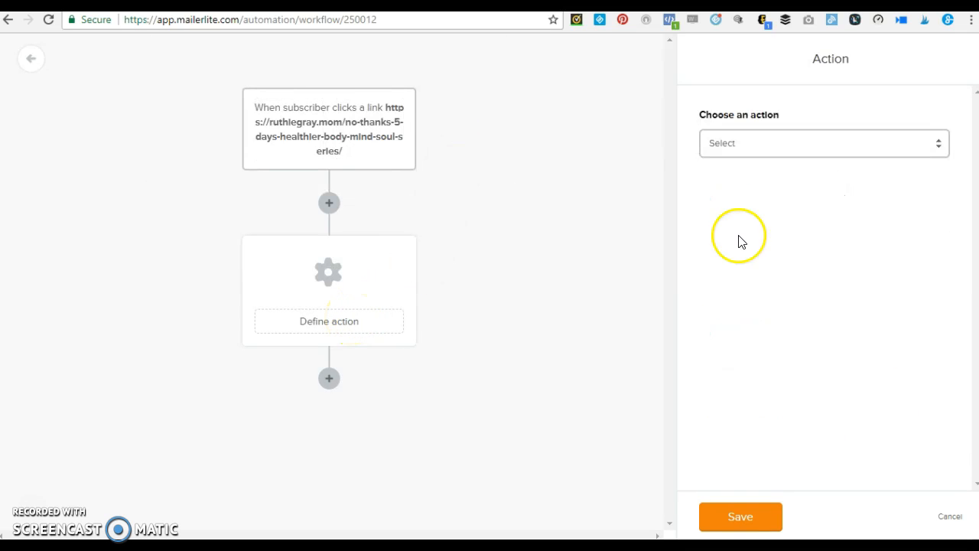
{"action": "left_click", "coordinate": [936, 147]}
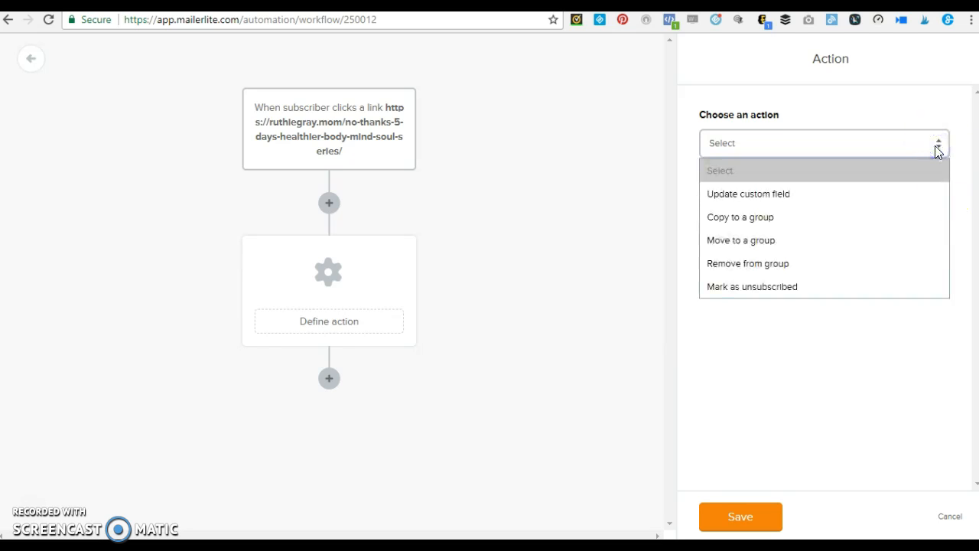
{"action": "left_click", "coordinate": [836, 242]}
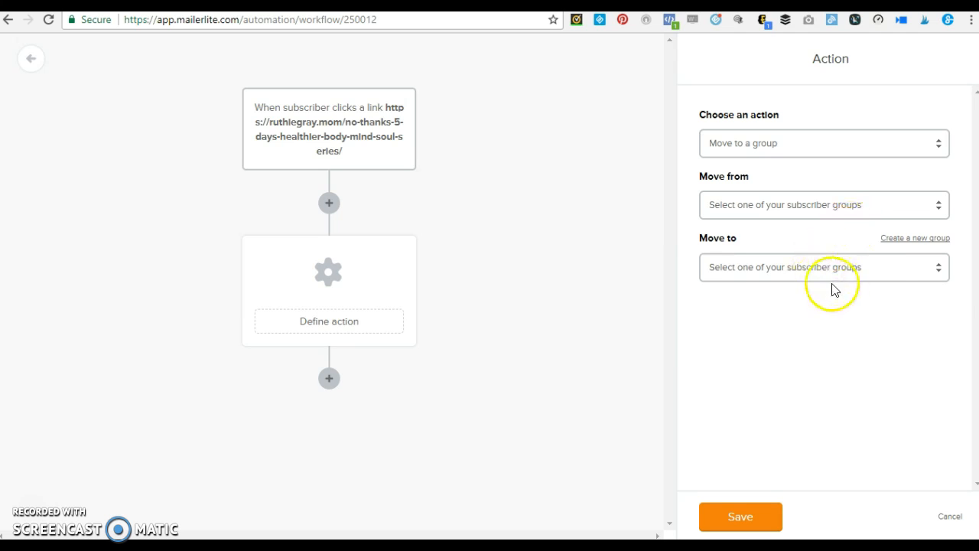
{"action": "left_click", "coordinate": [940, 211]}
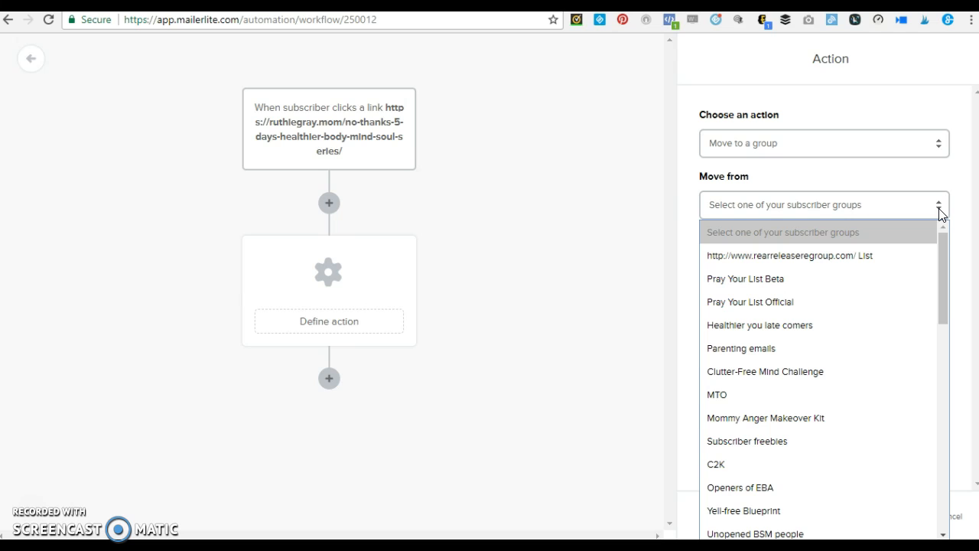
{"action": "left_click", "coordinate": [904, 254]}
{"action": "left_click", "coordinate": [940, 273]}
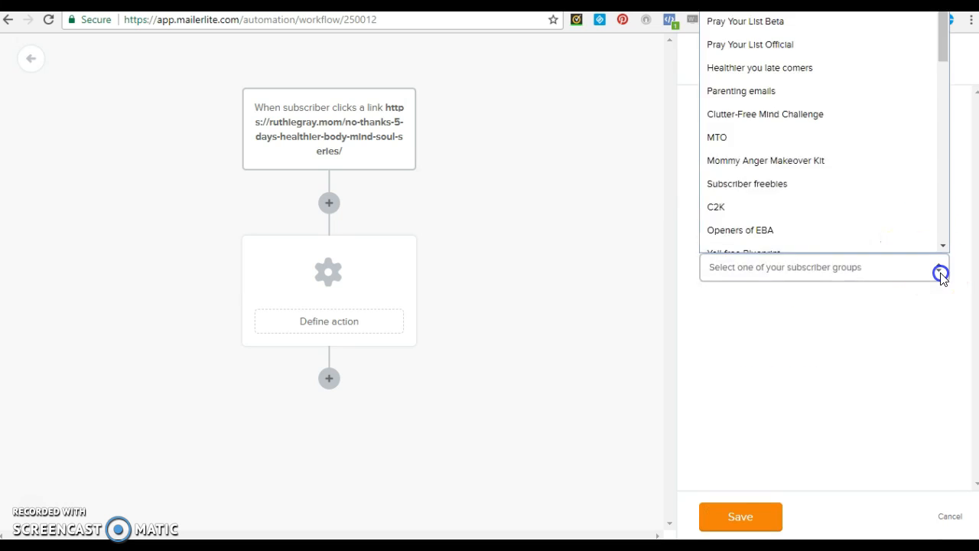
{"action": "left_click", "coordinate": [942, 50]}
{"action": "mouse_move", "coordinate": [942, 50]}
{"action": "left_mouse_down"}
{"action": "mouse_move", "coordinate": [926, 239]}
{"action": "mouse_move", "coordinate": [925, 42]}
{"action": "left_mouse_up"}
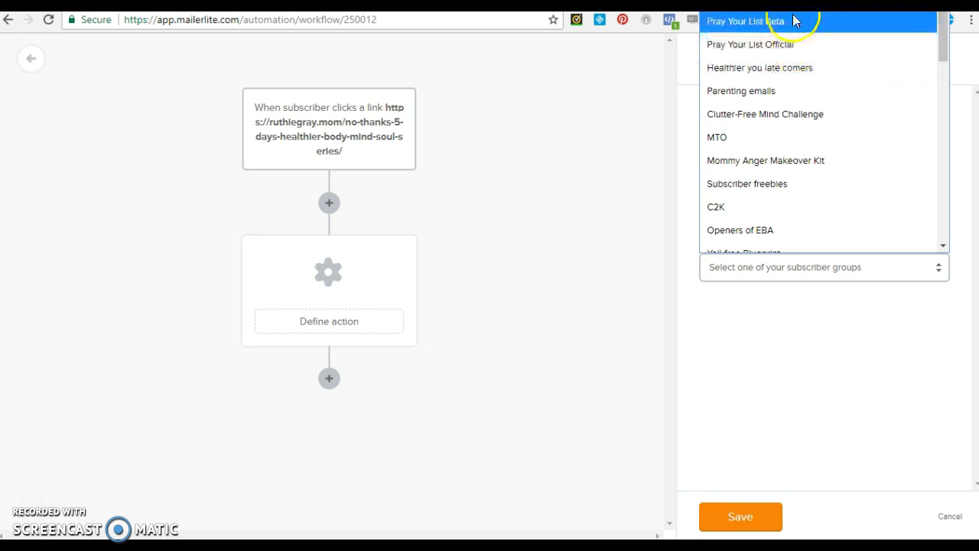
{"action": "left_click", "coordinate": [807, 76]}
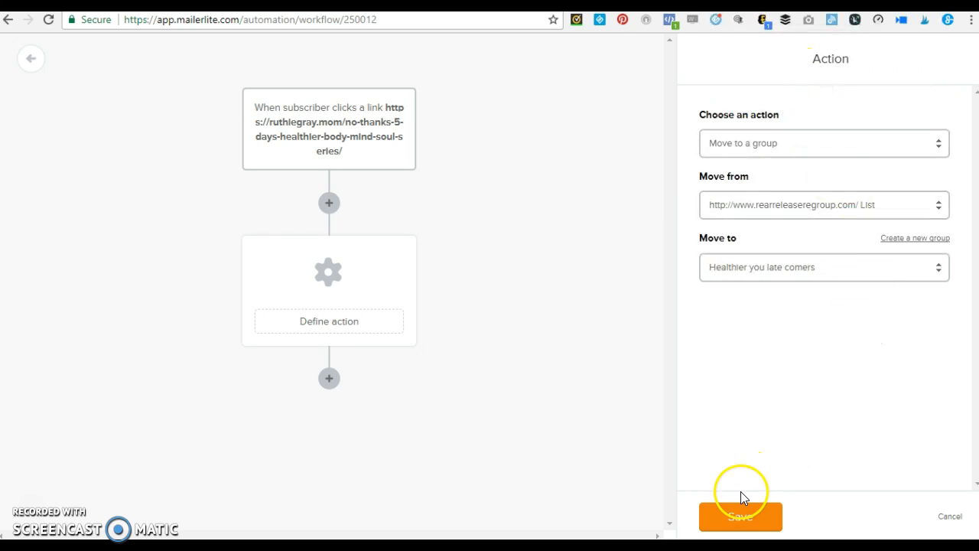
{"action": "left_click", "coordinate": [739, 523]}
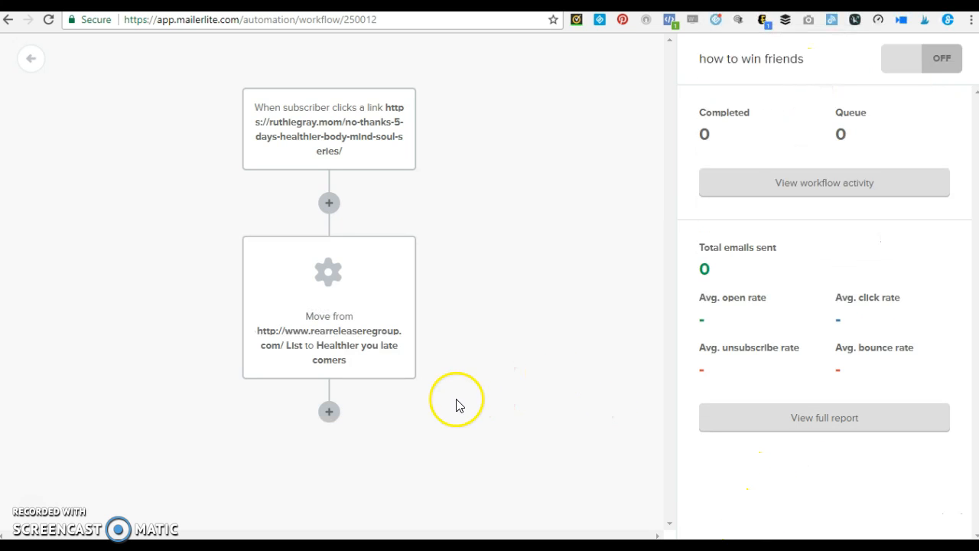
Add another action step below the group move in the workflow.
{"action": "left_click", "coordinate": [329, 413]}
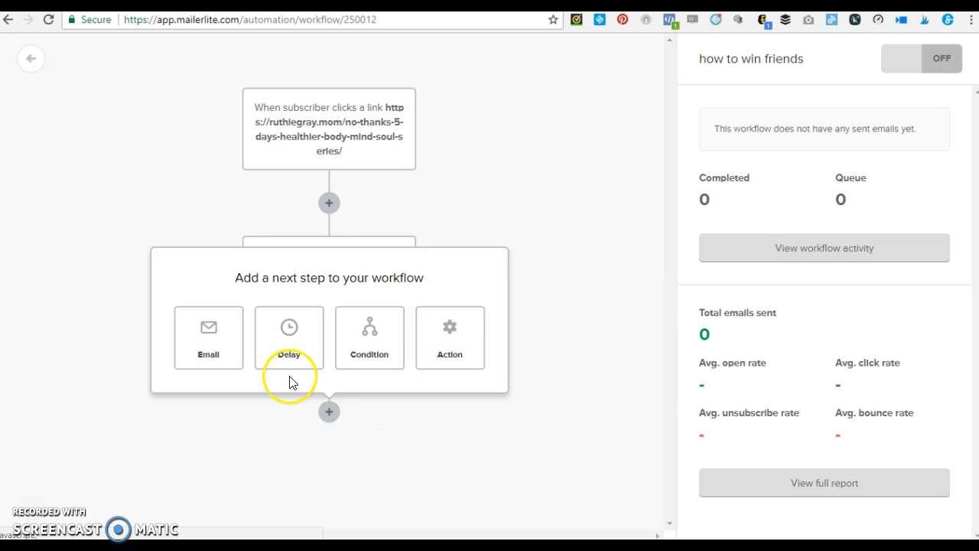
{"action": "left_click", "coordinate": [219, 346]}
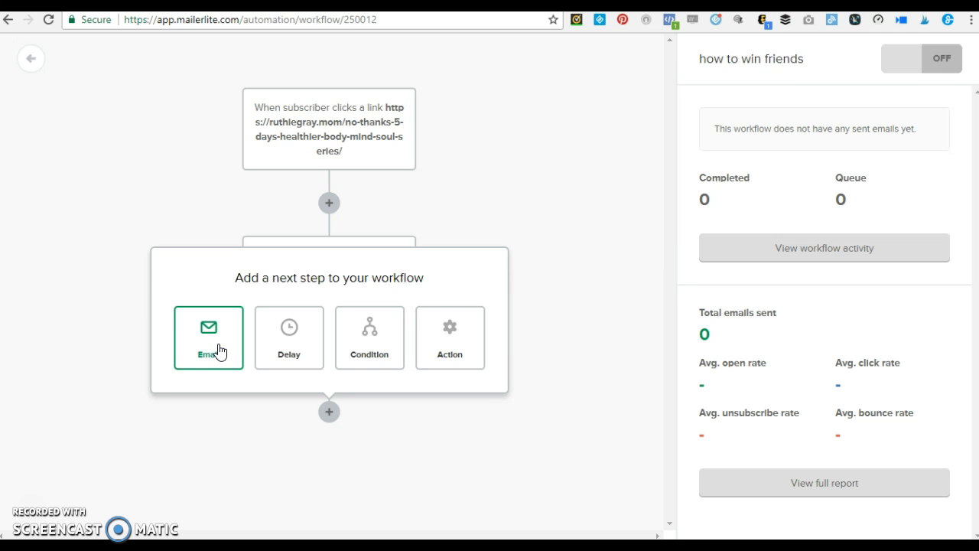
{"action": "left_click", "coordinate": [452, 349]}
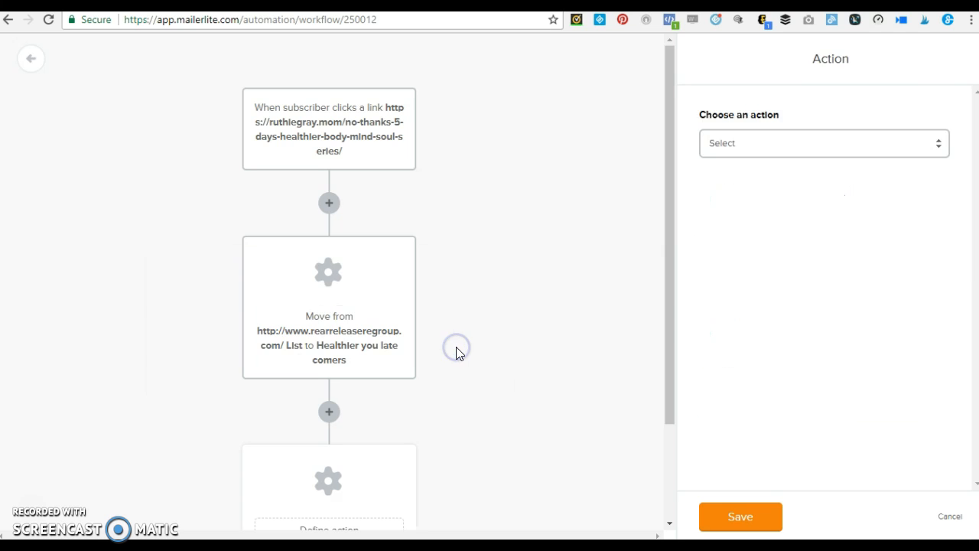
Try to save the new action step without choosing an action, and return to the Automation overview.
{"action": "left_click", "coordinate": [941, 146]}
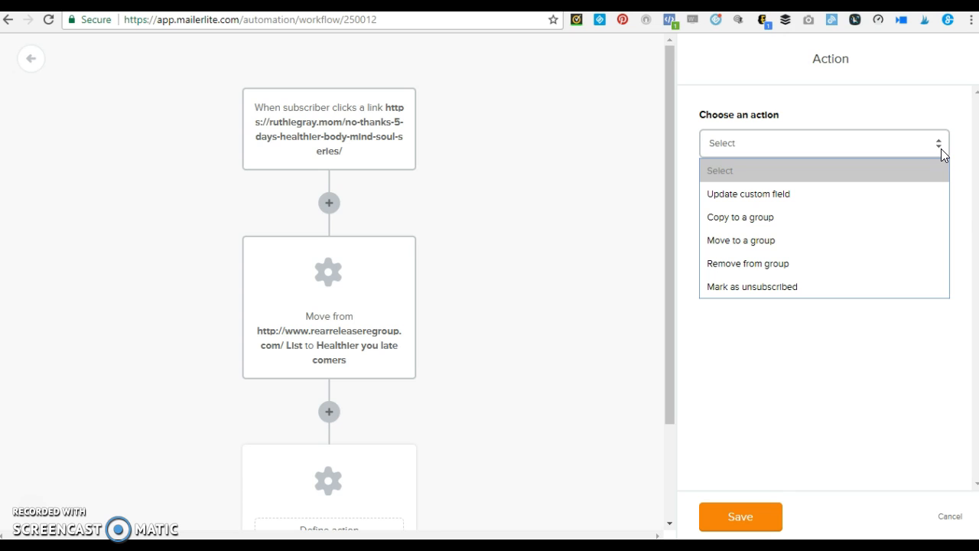
{"action": "left_click", "coordinate": [941, 148]}
{"action": "left_click", "coordinate": [549, 393]}
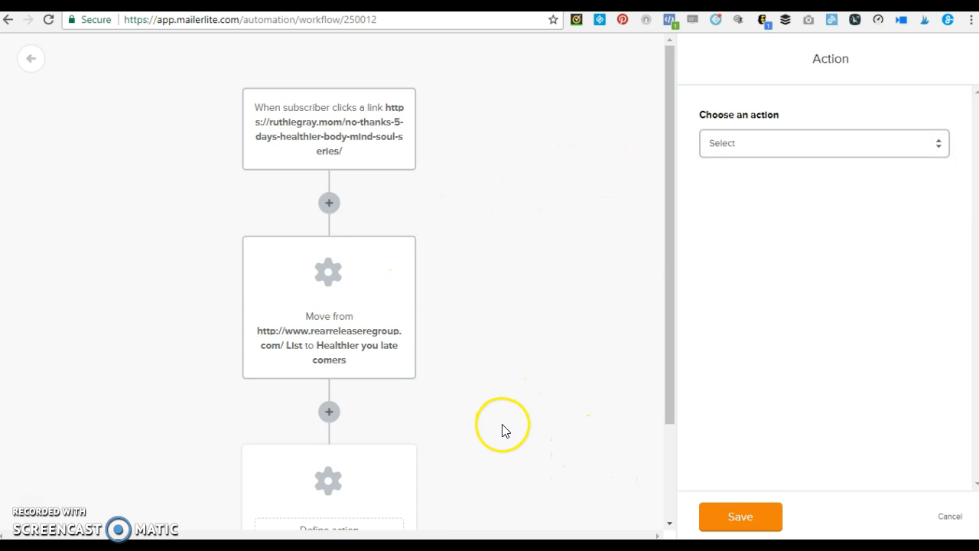
{"action": "left_click", "coordinate": [743, 518]}
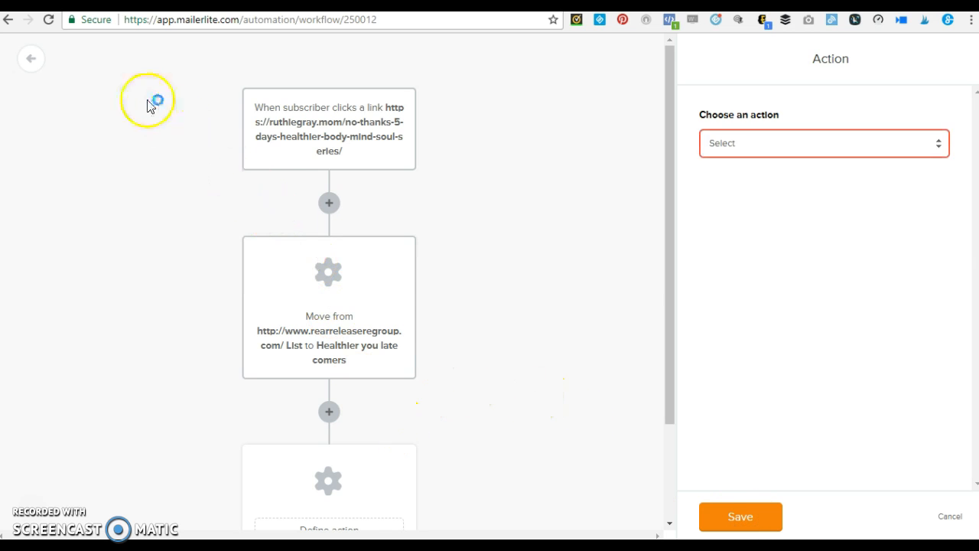
{"action": "left_click", "coordinate": [75, 65]}
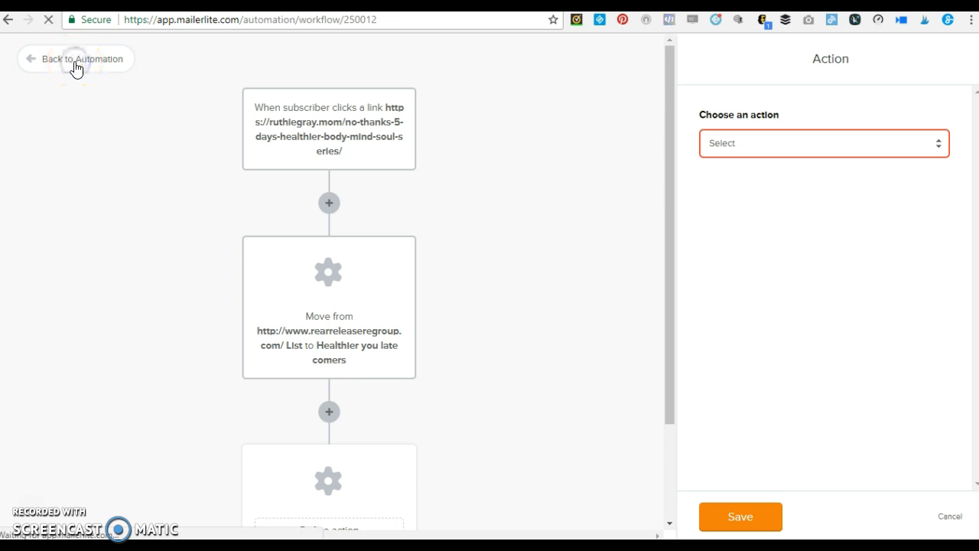